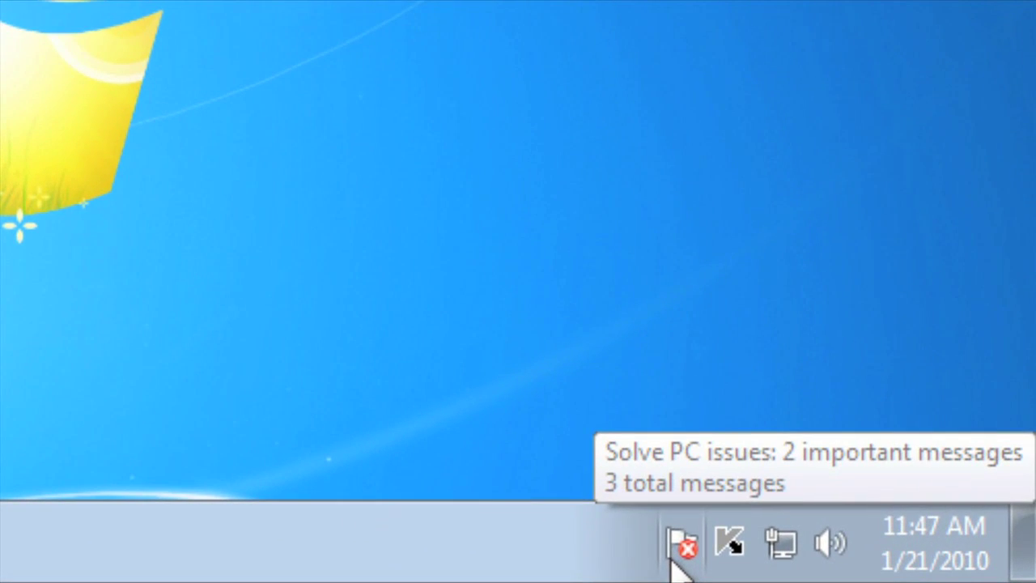
# From the system-tray flag, open the full Action Center window listing firewall, antivirus and backup alerts.
pyautogui.click(679, 544)
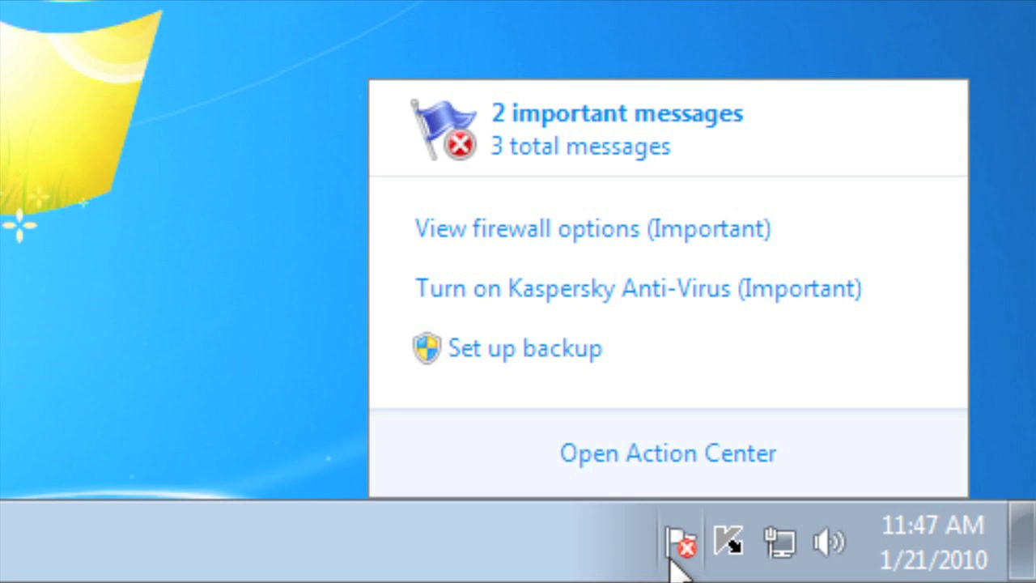
pyautogui.click(659, 453)
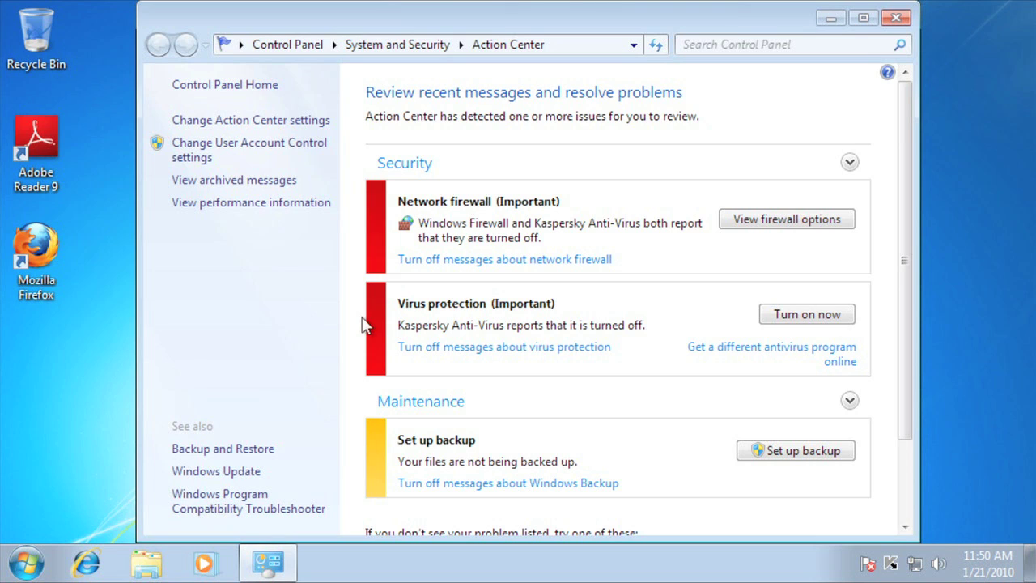
# Turn on Windows Firewall and Kaspersky Anti-Virus, and turn off Windows Backup messages.
pyautogui.click(838, 223)
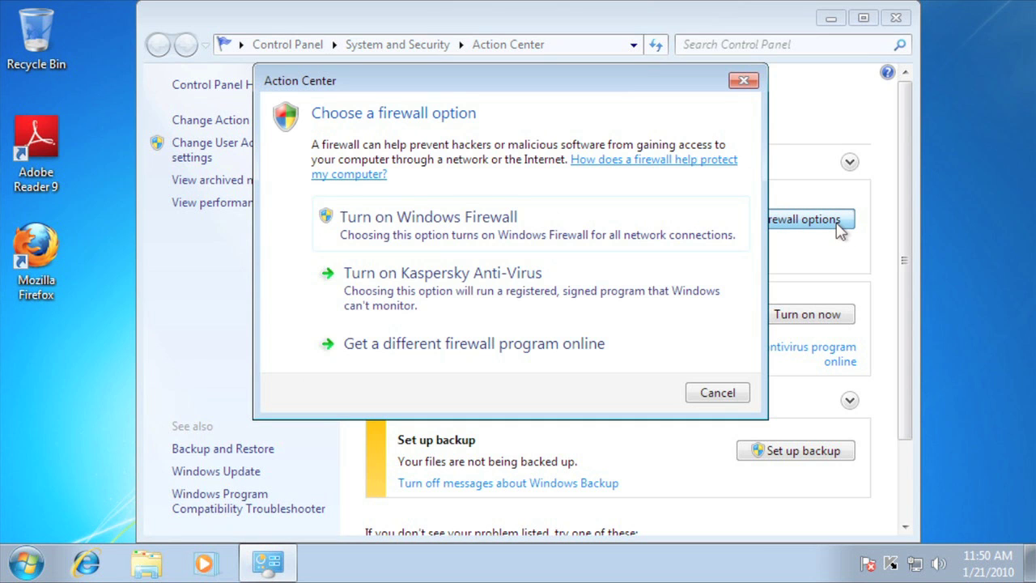
pyautogui.click(468, 229)
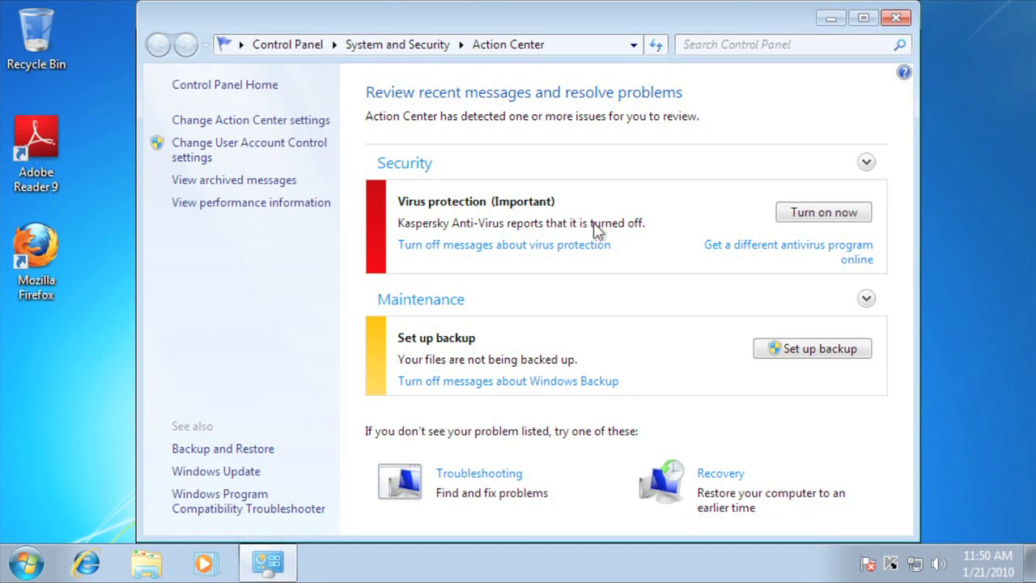
pyautogui.click(819, 223)
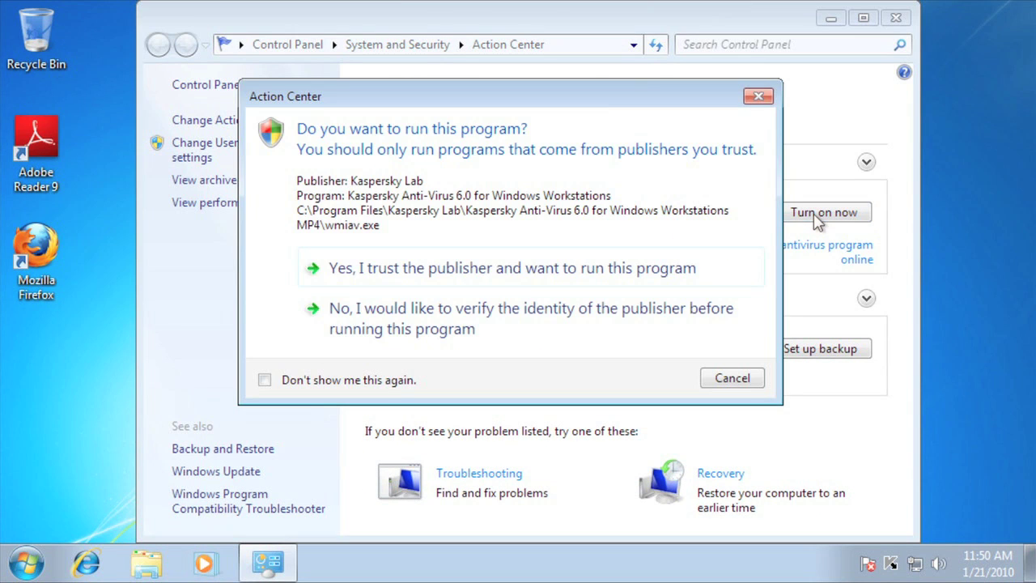
pyautogui.click(484, 275)
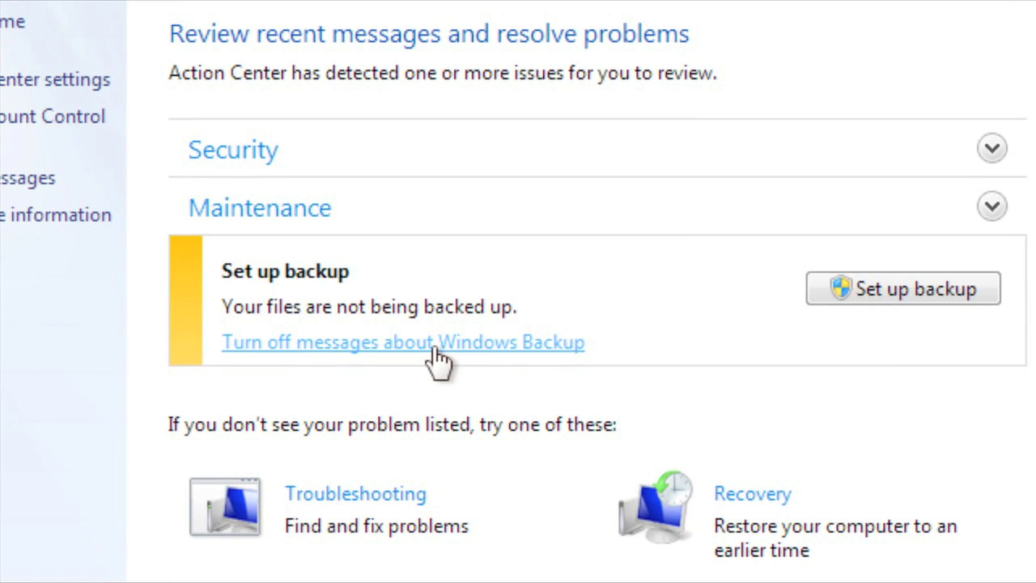
pyautogui.click(437, 343)
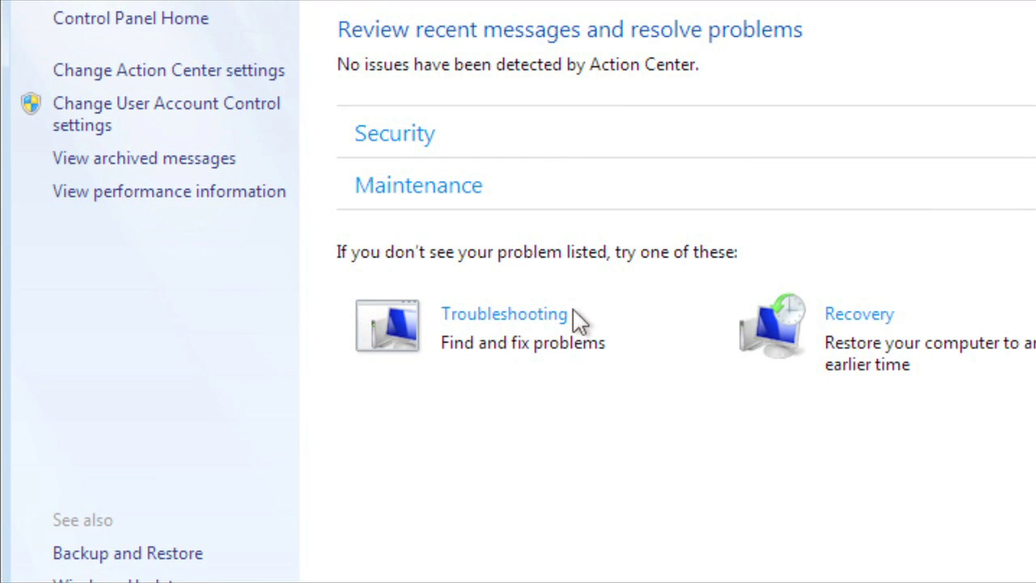
pyautogui.click(219, 73)
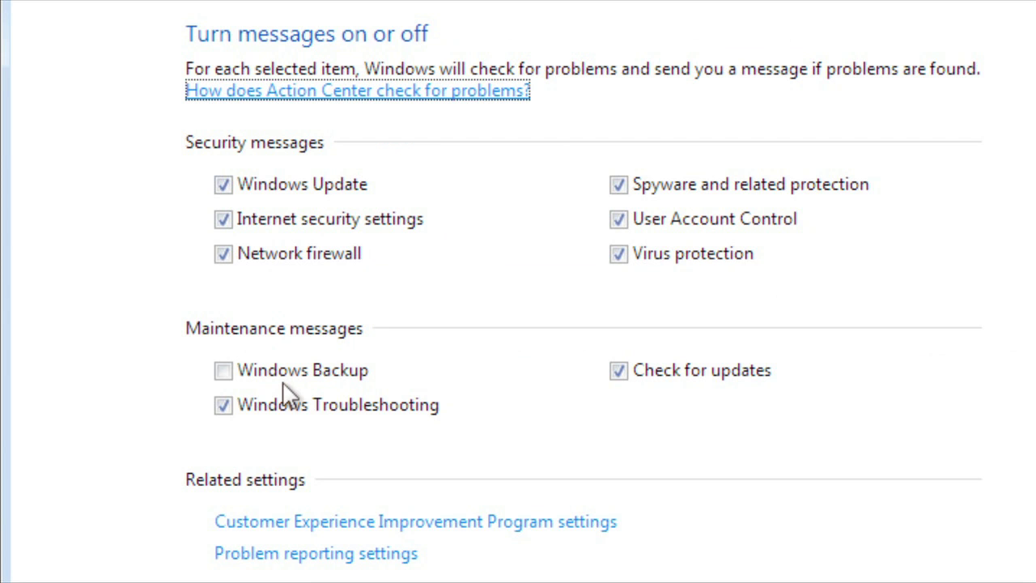
pyautogui.click(224, 372)
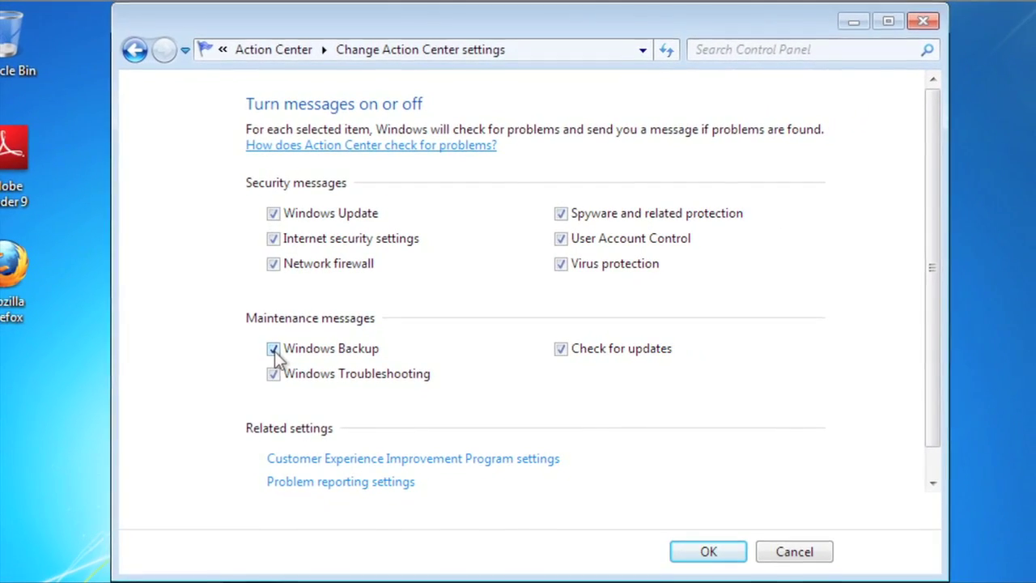
pyautogui.click(704, 554)
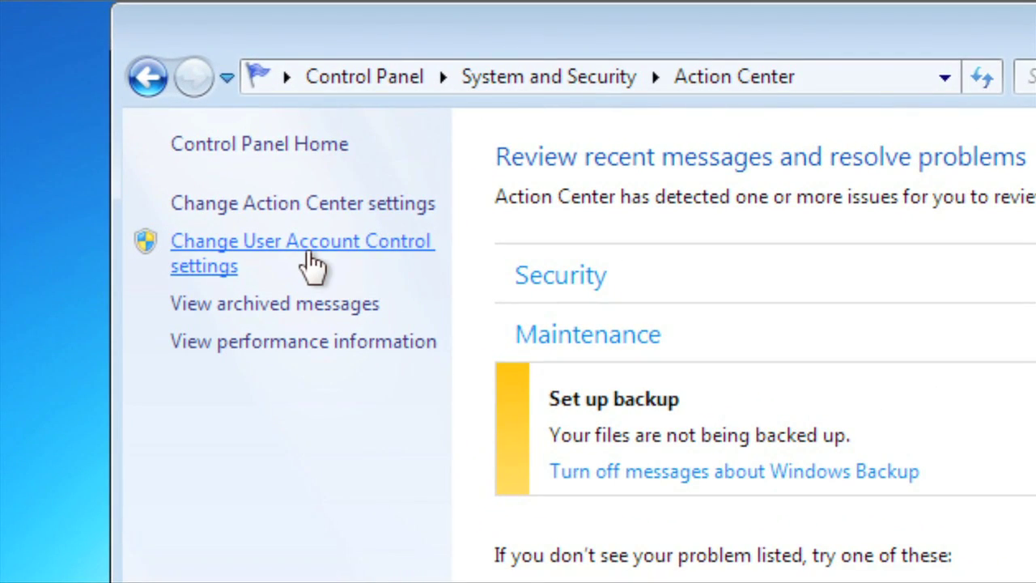
pyautogui.click(312, 263)
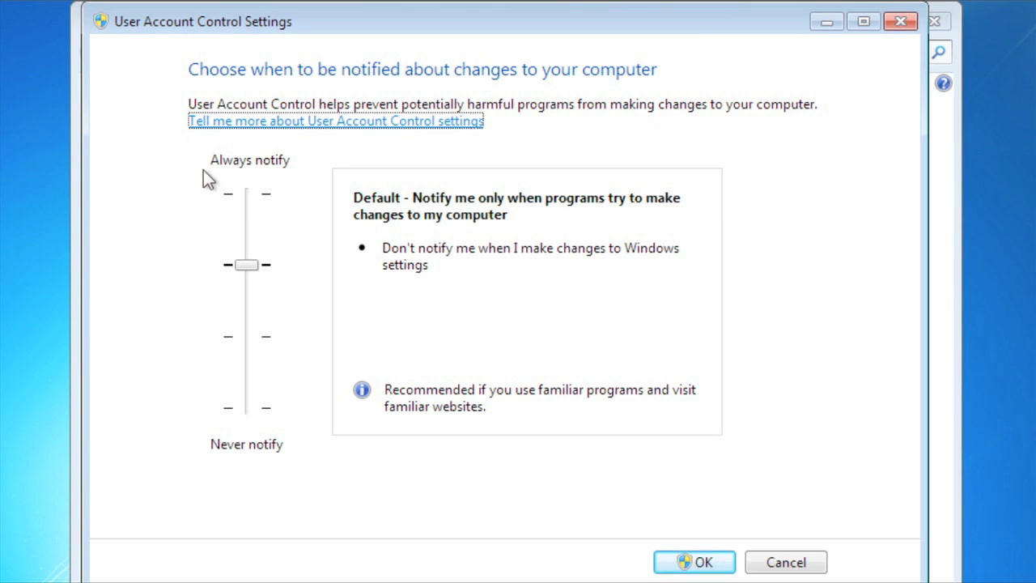
# Try several User Account Control slider positions, then leave it at the top, Always notify.
pyautogui.click(247, 265)
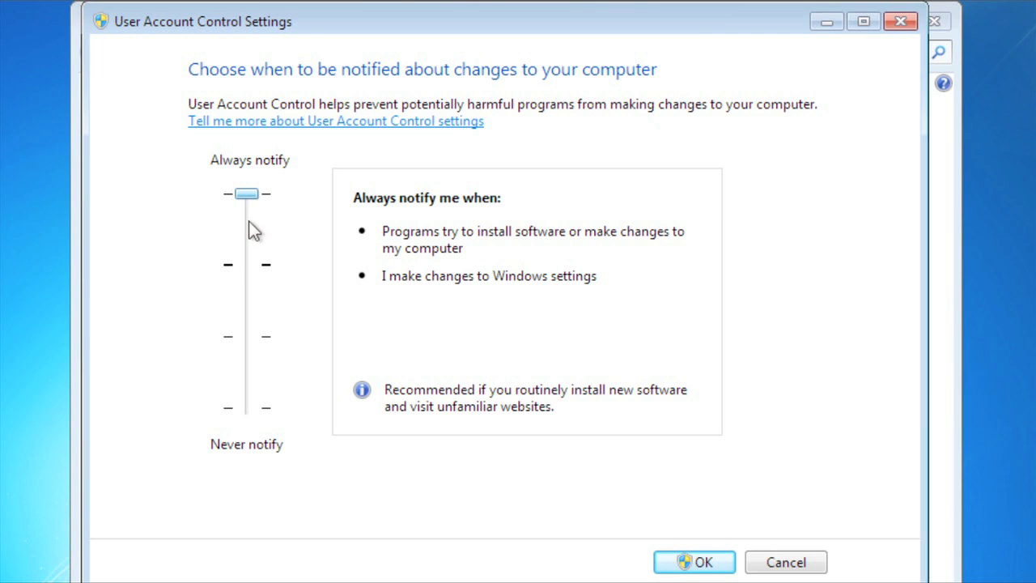
pyautogui.moveTo(251, 271); pyautogui.dragTo(251, 242)
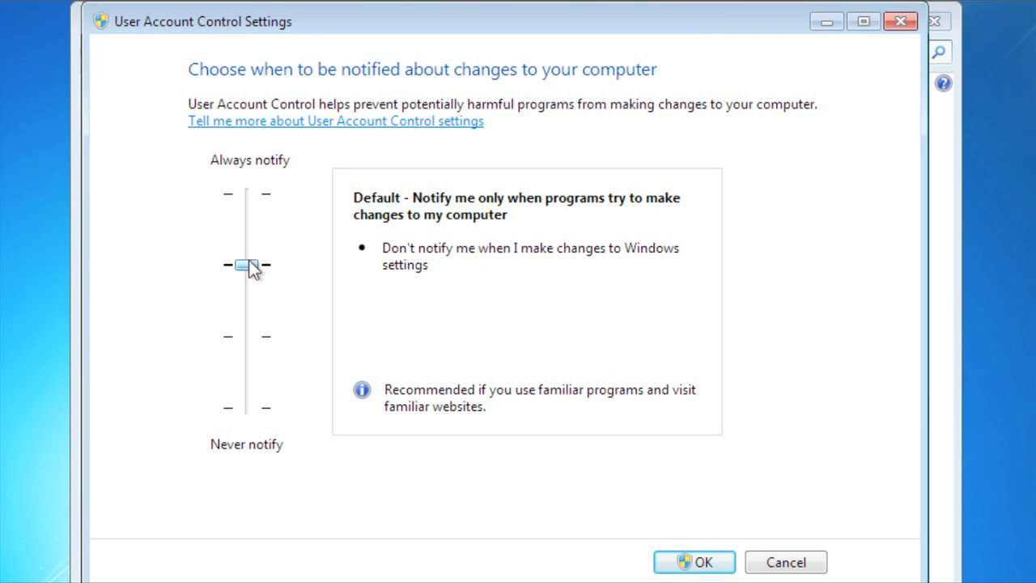
pyautogui.moveTo(253, 289); pyautogui.dragTo(251, 401)
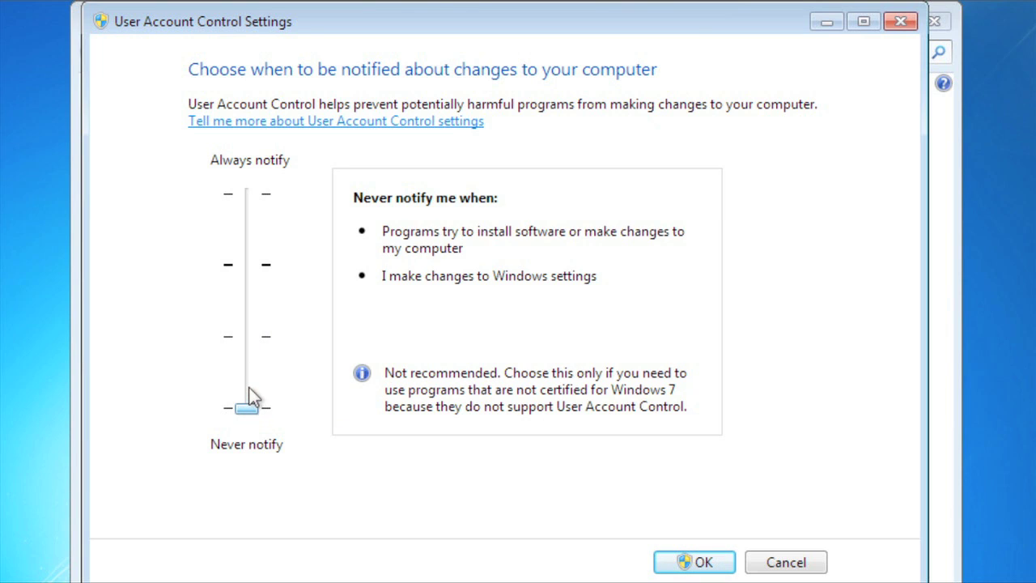
pyautogui.click(250, 361)
pyautogui.moveTo(252, 328); pyautogui.dragTo(251, 198)
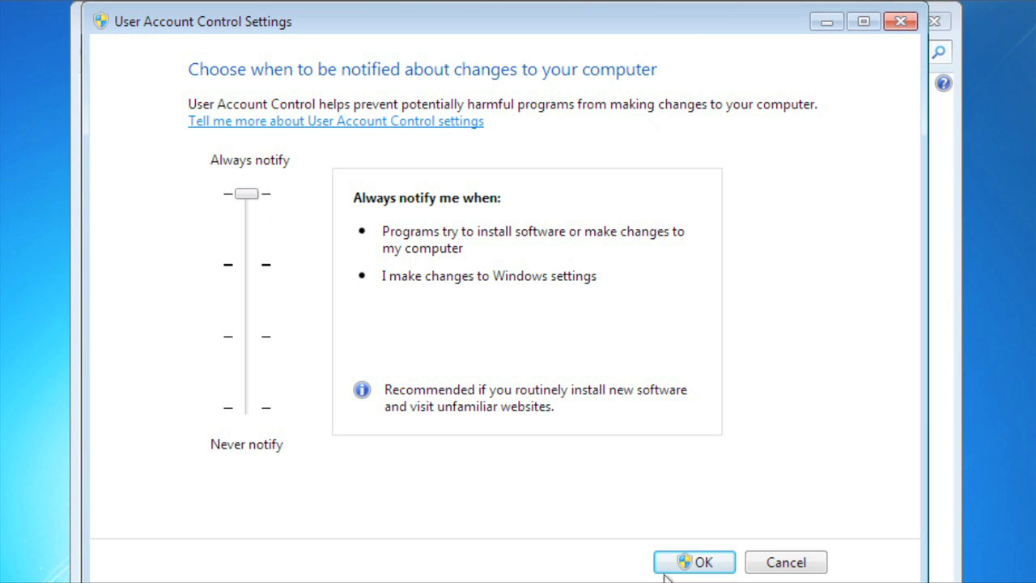
# Confirm the Always notify level with OK and answer the User Account Control prompt.
pyautogui.click(699, 572)
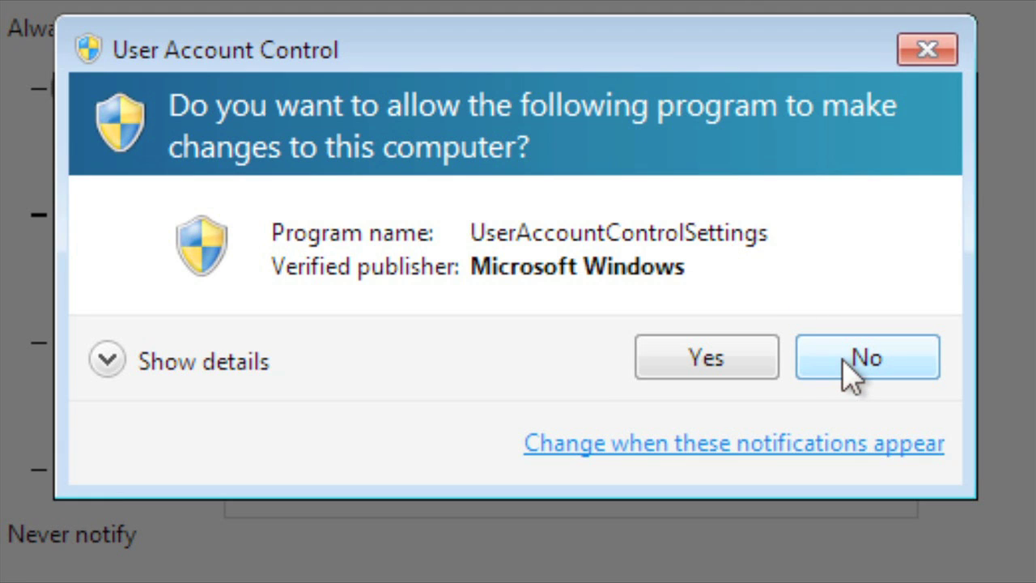
pyautogui.click(743, 360)
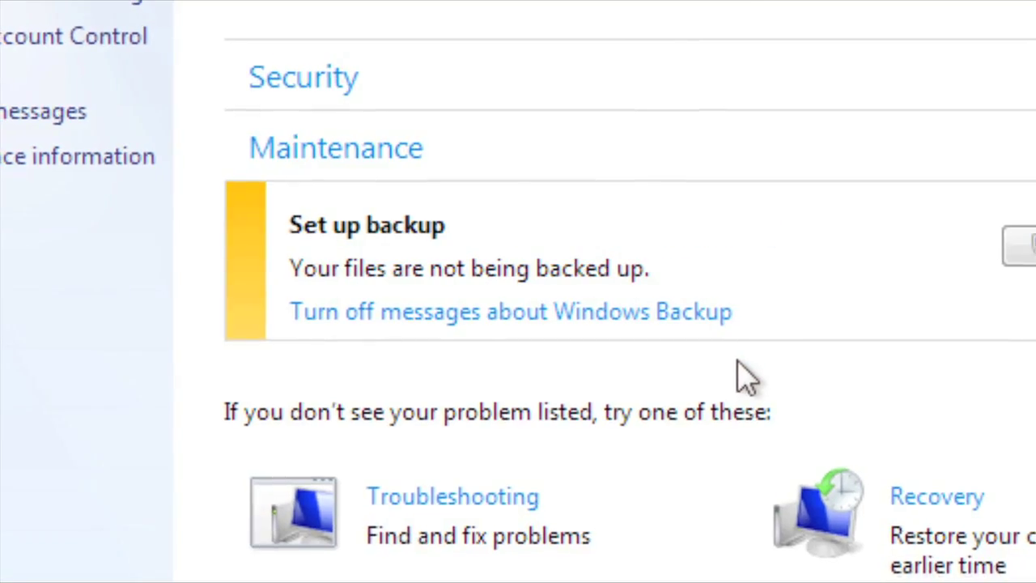